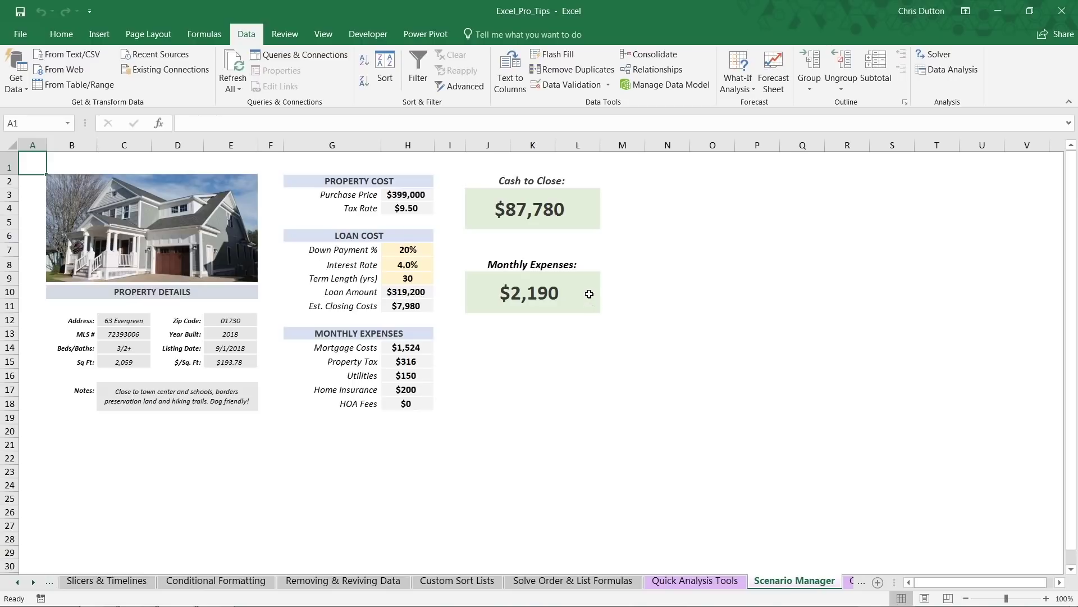
# Inspect the Cash to Close and Monthly Expenses formulas and the loan inputs H7:H9
pyautogui.click(585, 209)
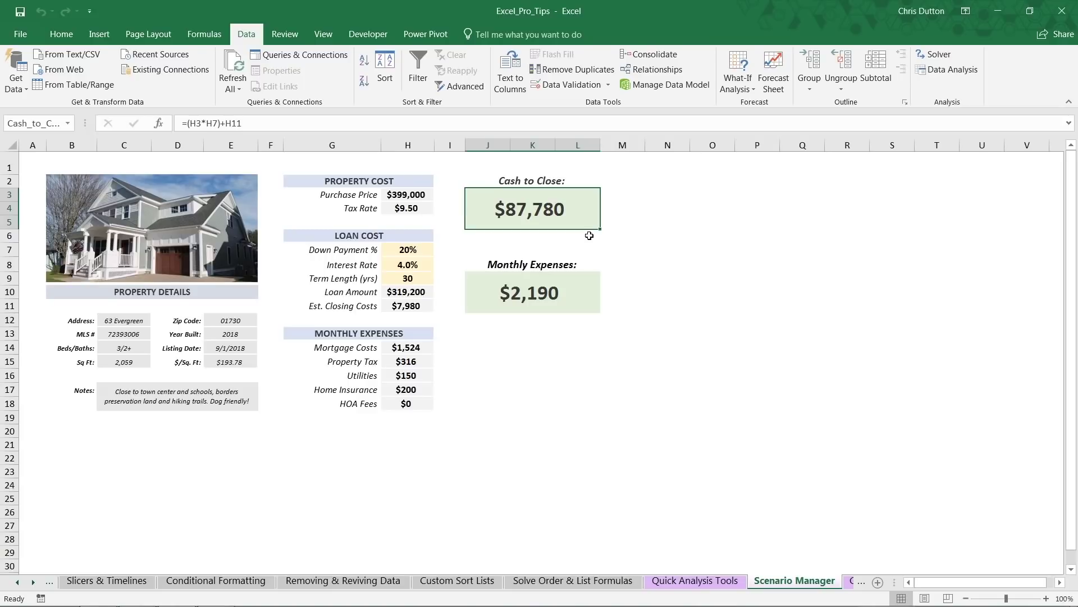
pyautogui.click(578, 288)
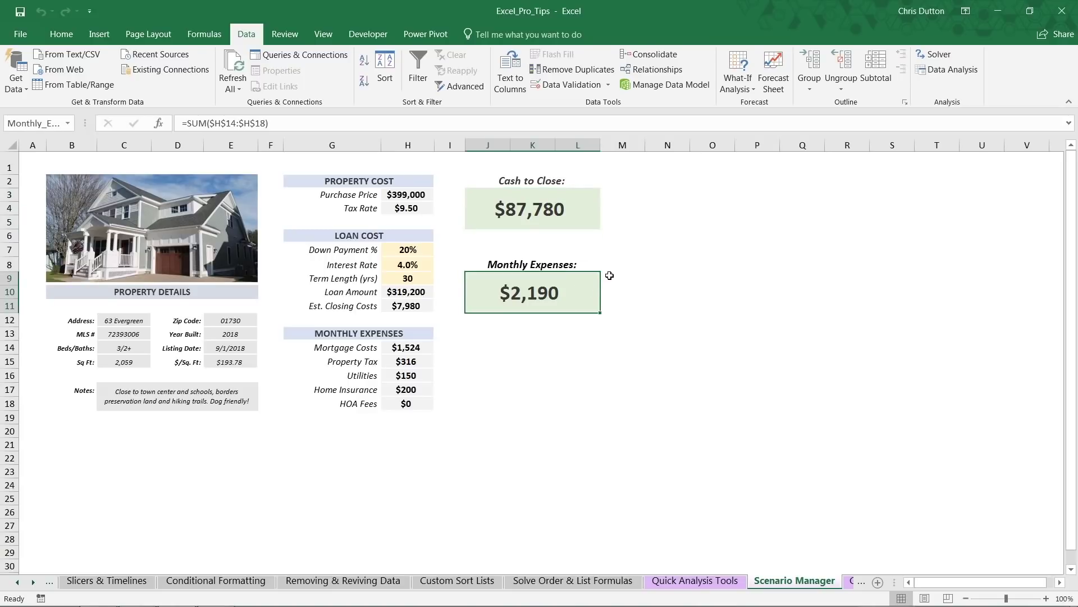
pyautogui.moveTo(325, 181); pyautogui.dragTo(316, 404)
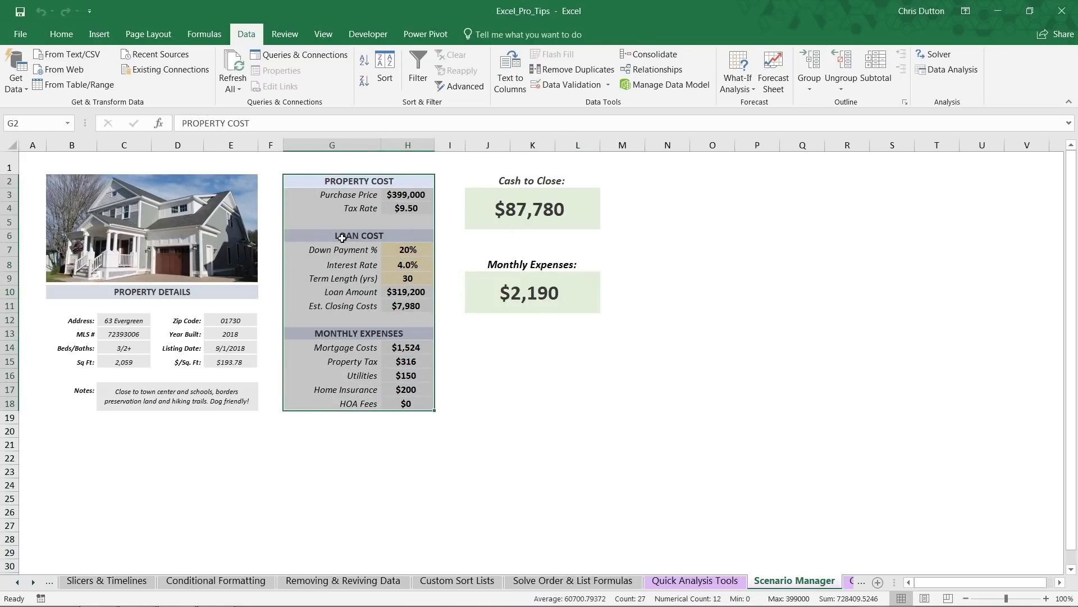
pyautogui.click(412, 195)
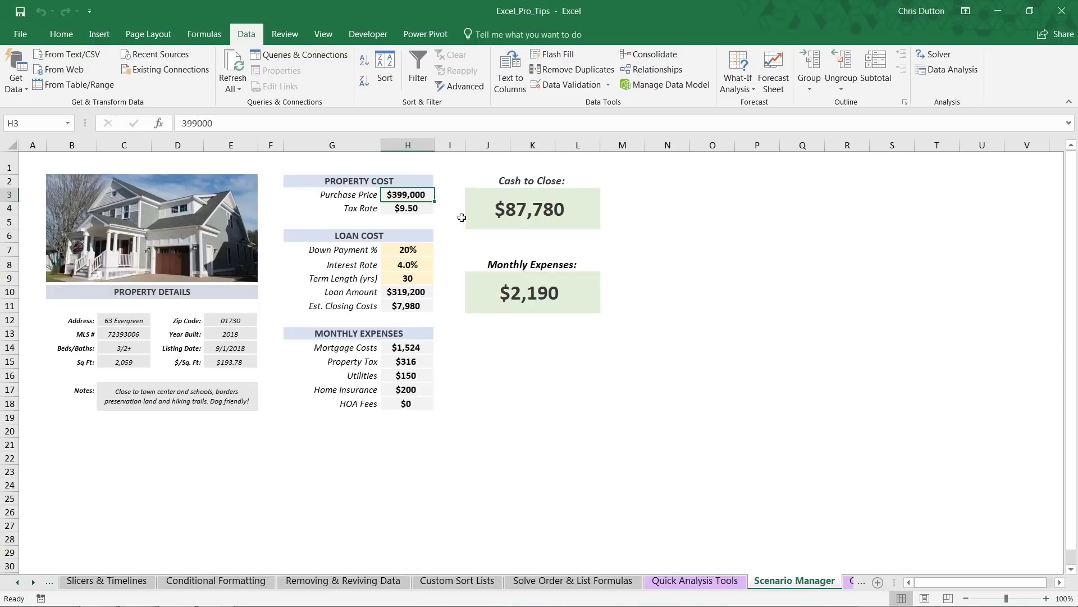
pyautogui.moveTo(419, 249); pyautogui.dragTo(414, 280)
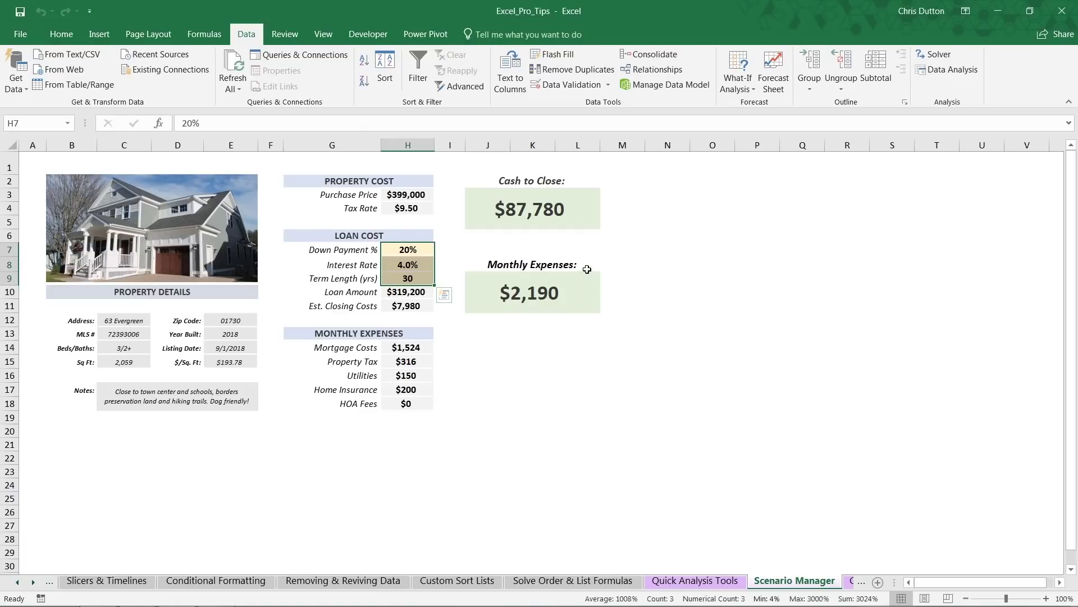
# Widen the Name Box to read names like Percent_Down and Interest_Rate, then select H7:H9
pyautogui.click(401, 252)
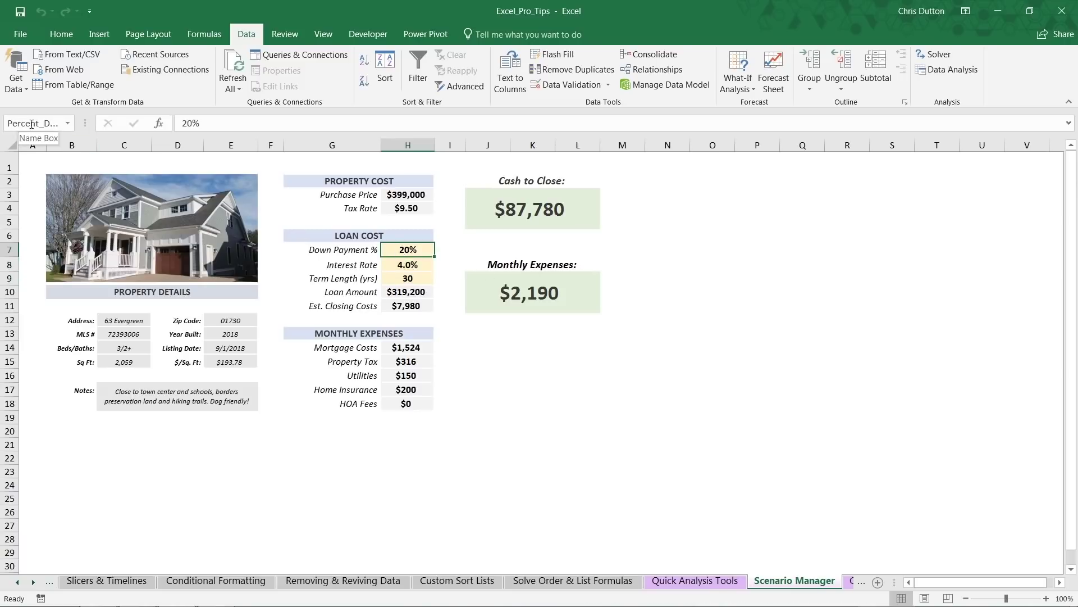
pyautogui.moveTo(84, 123); pyautogui.dragTo(100, 123)
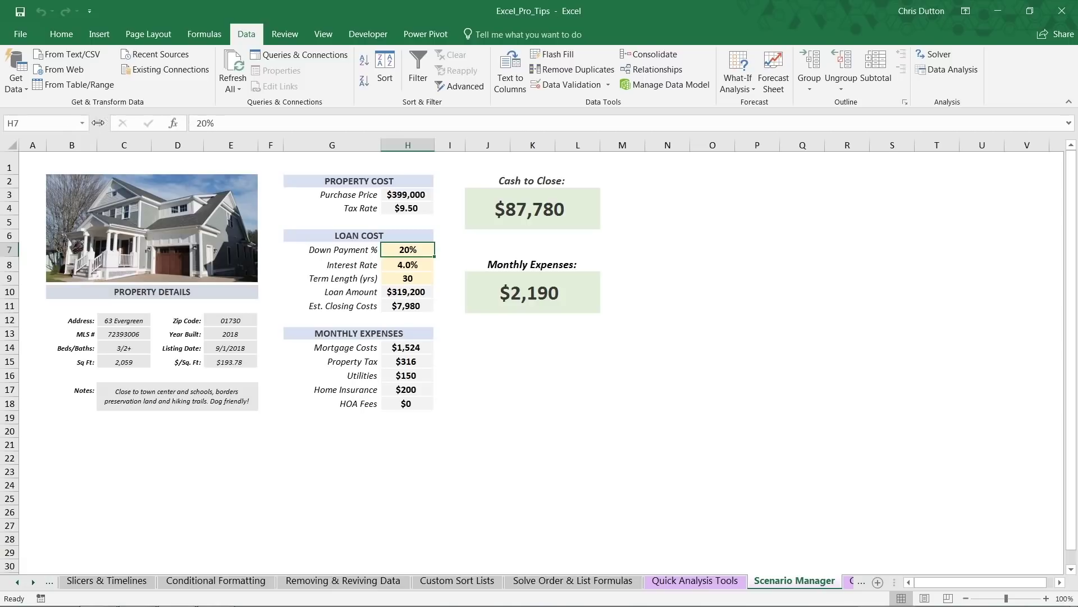
pyautogui.click(390, 262)
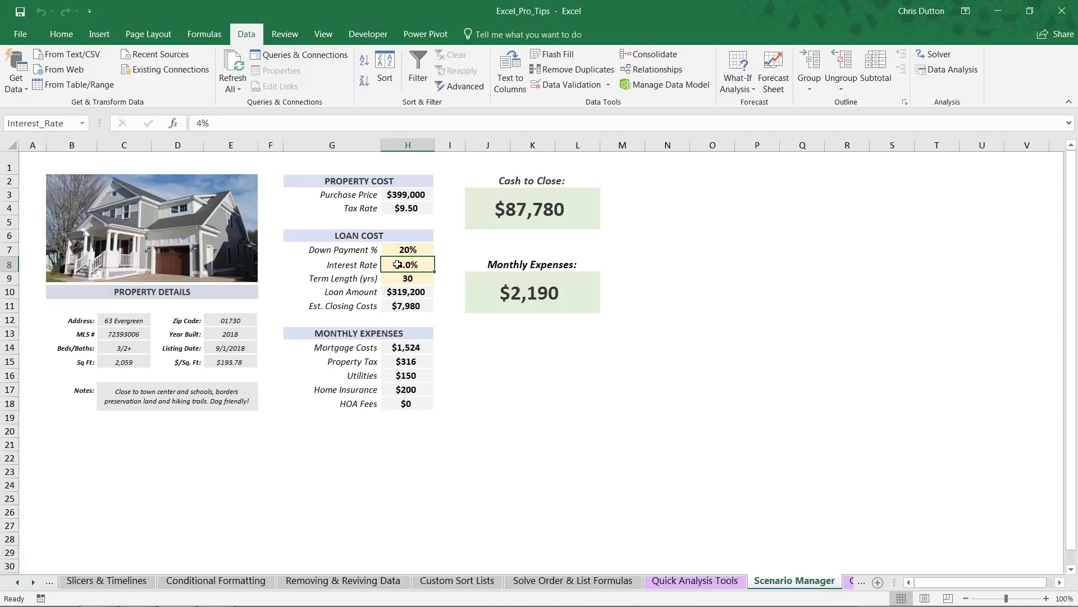
pyautogui.click(405, 277)
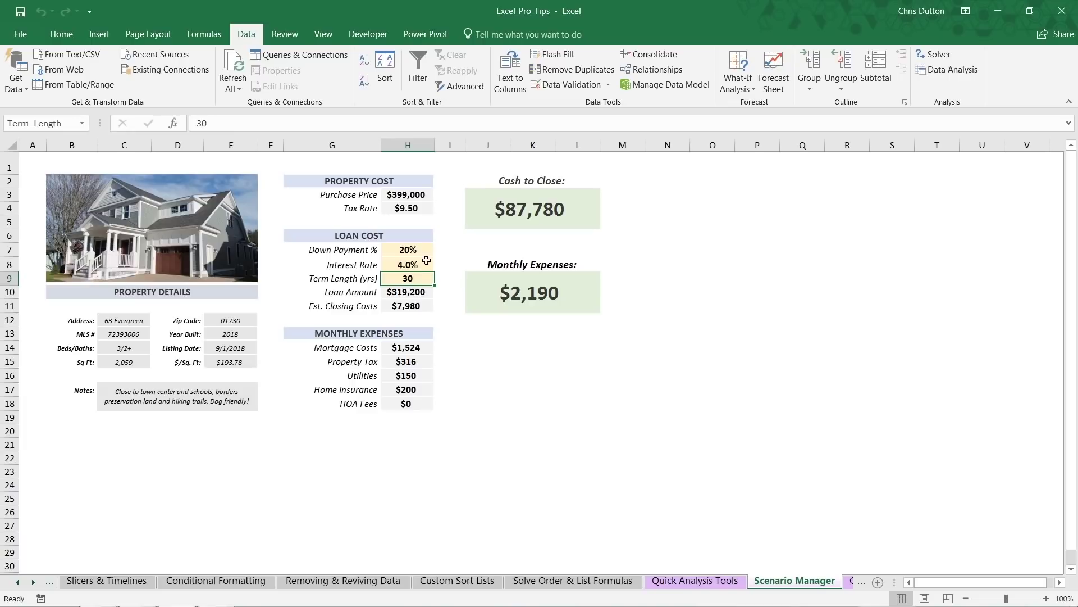
pyautogui.moveTo(409, 248); pyautogui.dragTo(409, 279)
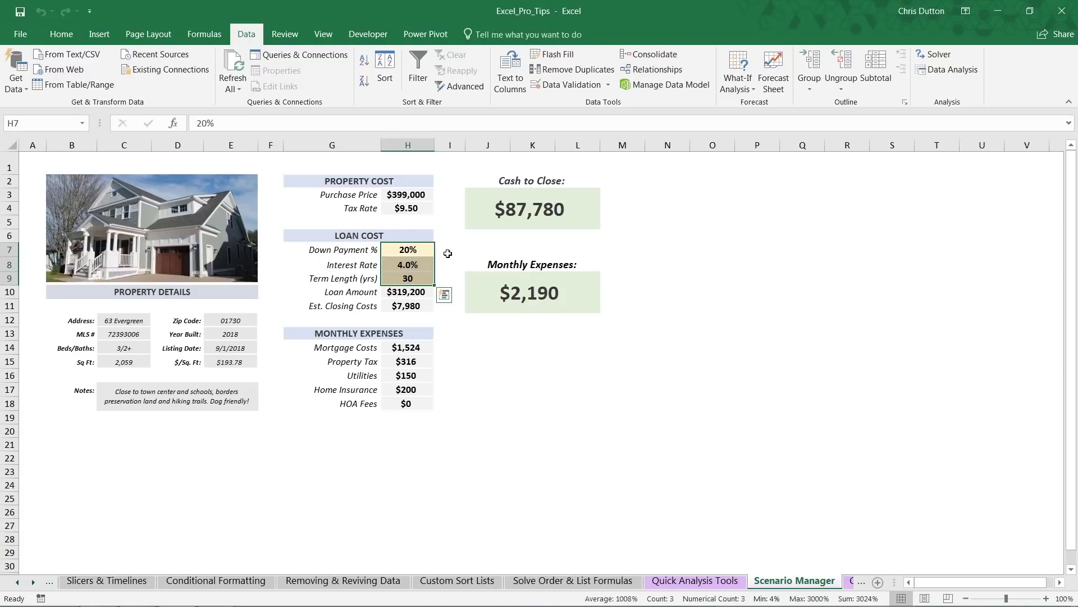
pyautogui.click(507, 212)
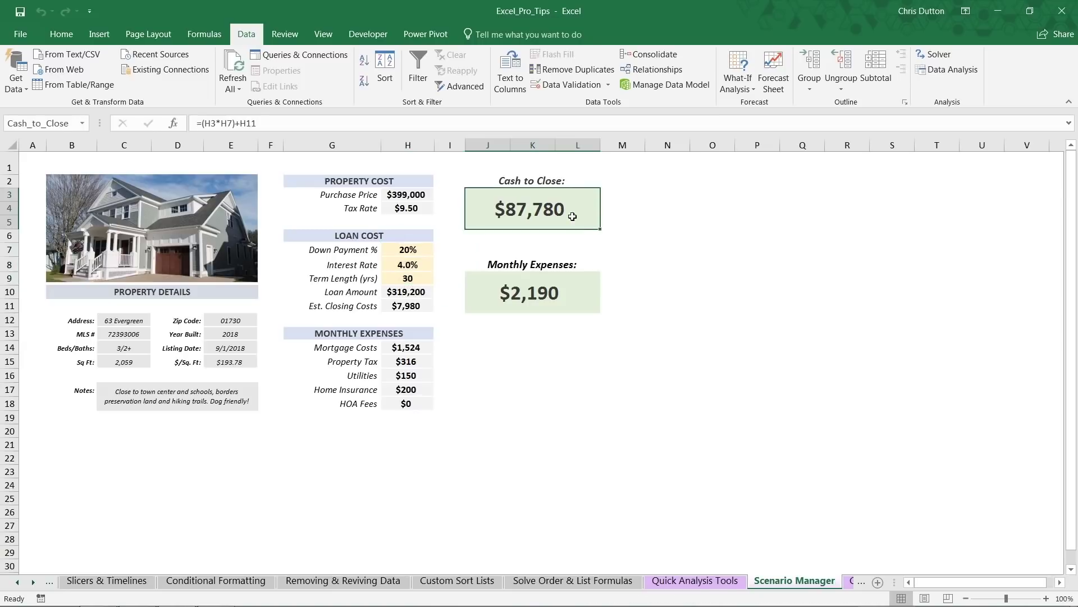
pyautogui.click(571, 291)
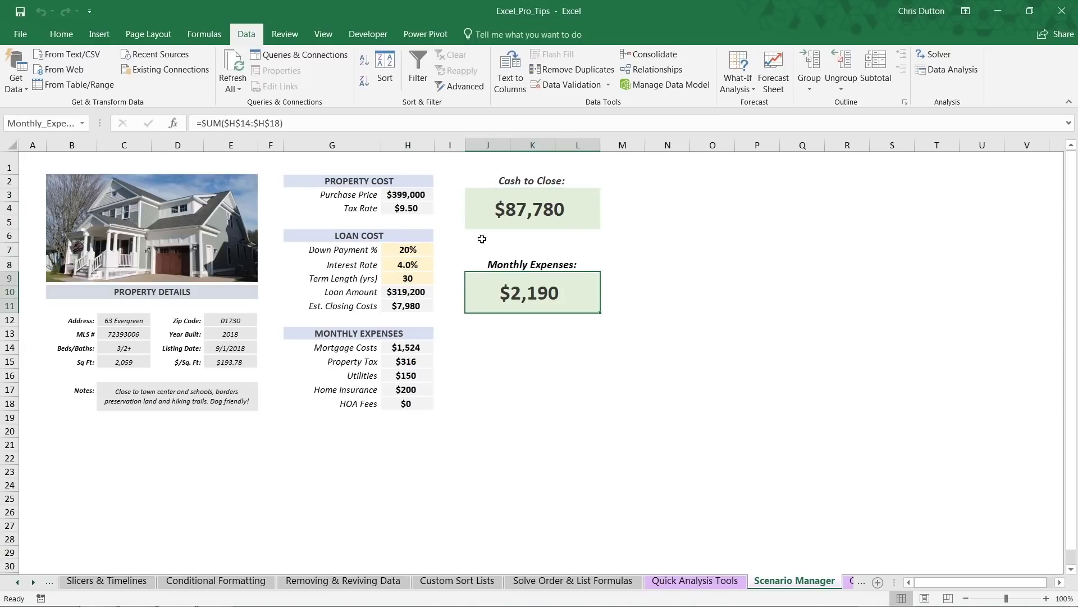
pyautogui.click(424, 253)
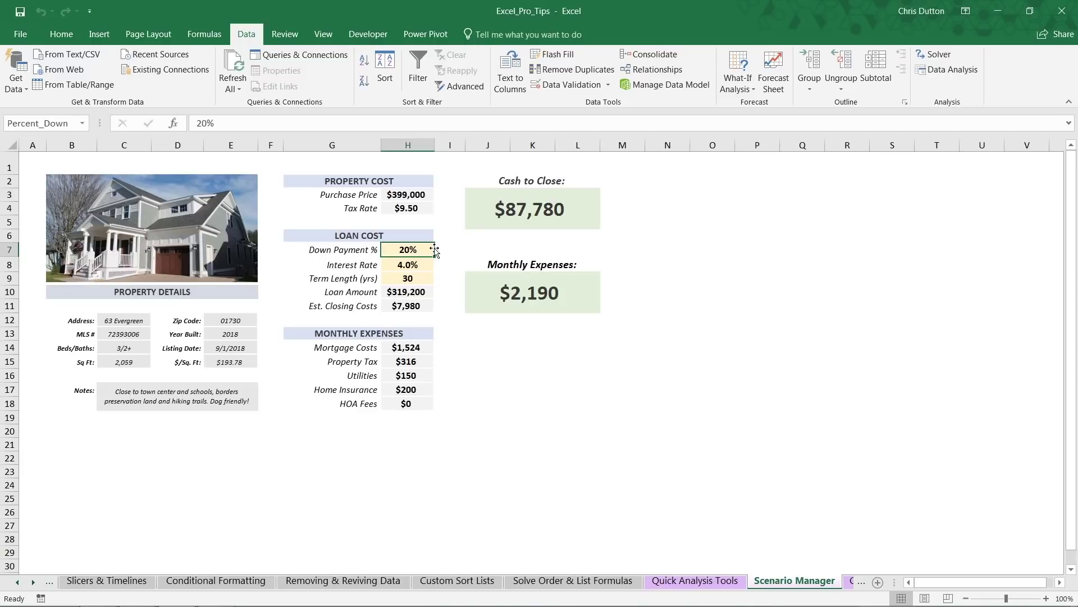
pyautogui.moveTo(395, 250); pyautogui.dragTo(396, 278)
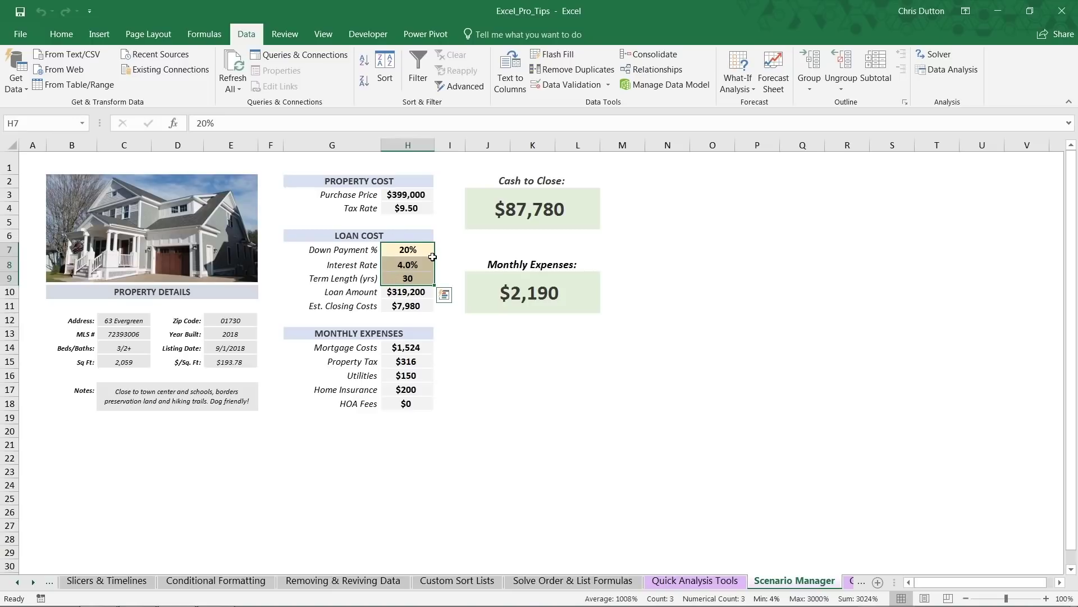
# In Scenario Manager, add a scenario named '20%, 5%, 30' on changing cells H7:H9
pyautogui.click(743, 91)
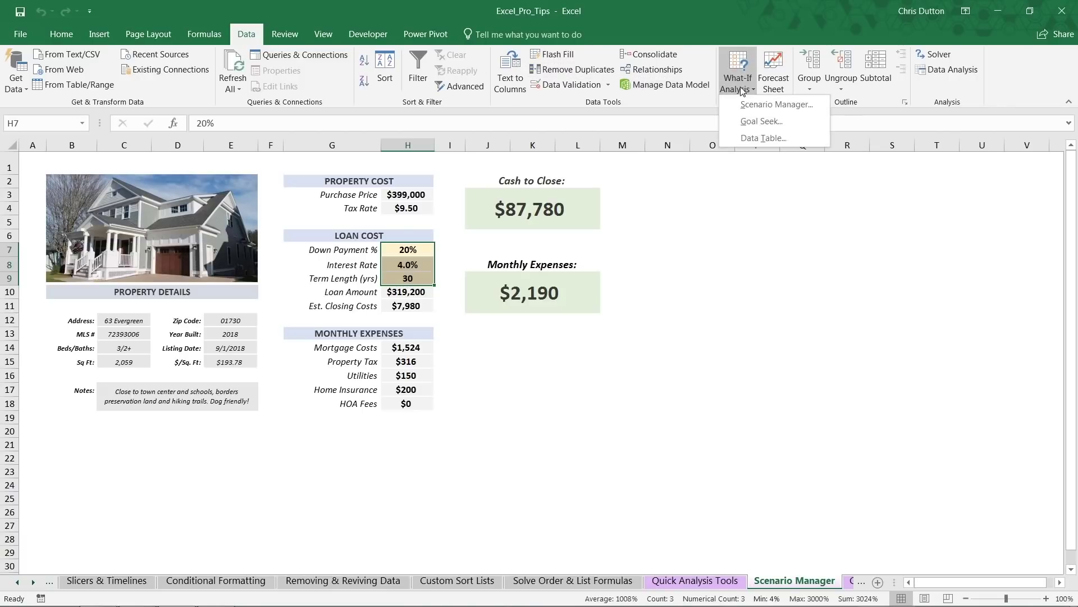
pyautogui.click(777, 105)
pyautogui.moveTo(705, 232); pyautogui.dragTo(663, 245)
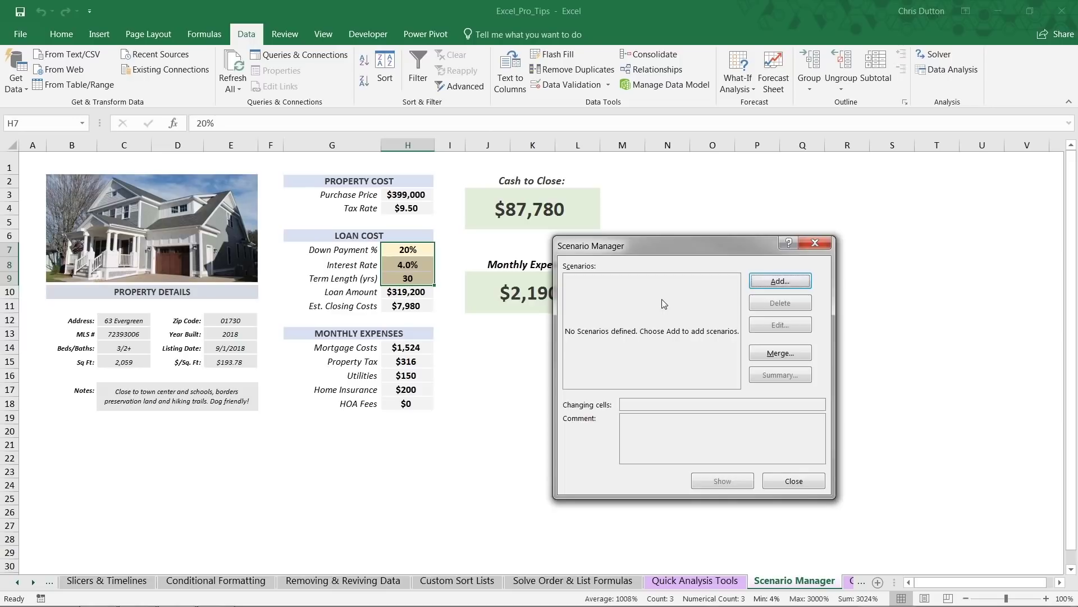
pyautogui.click(756, 284)
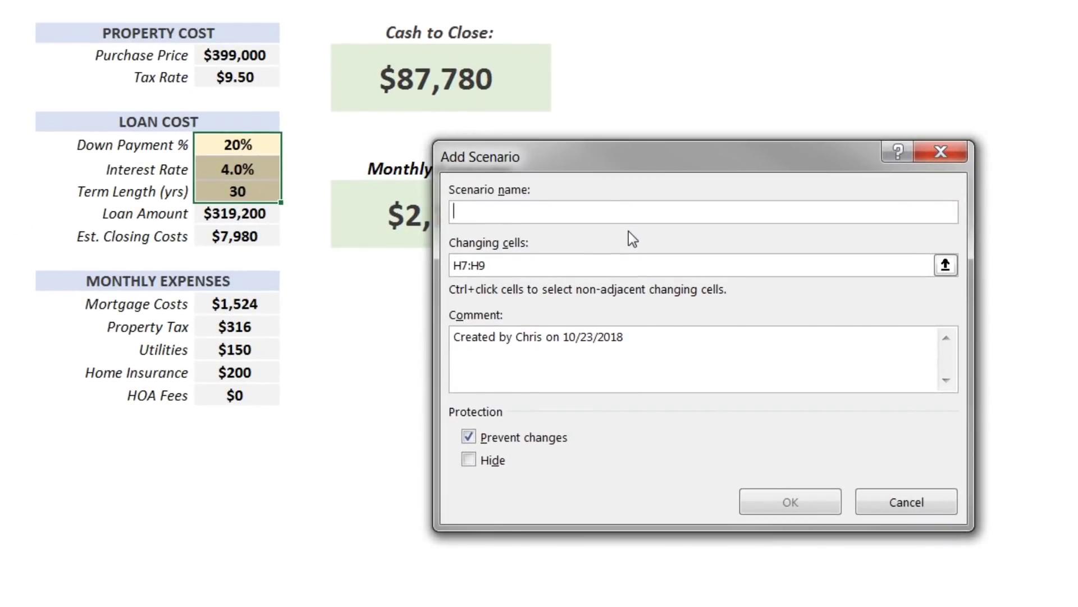
pyautogui.write('2')
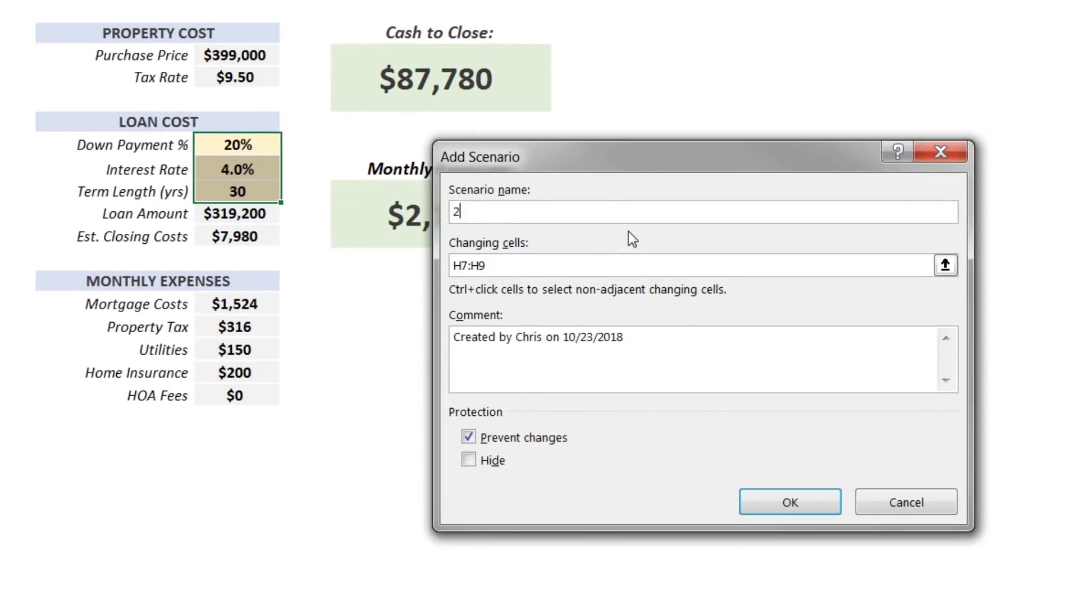
pyautogui.write('0%, 5%, 30')
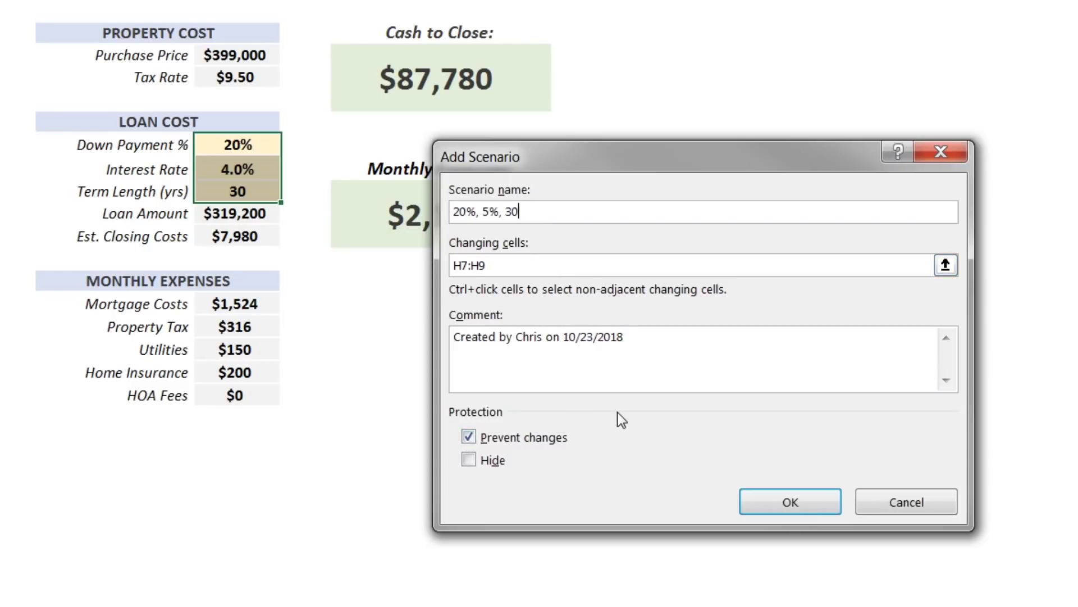
pyautogui.click(786, 503)
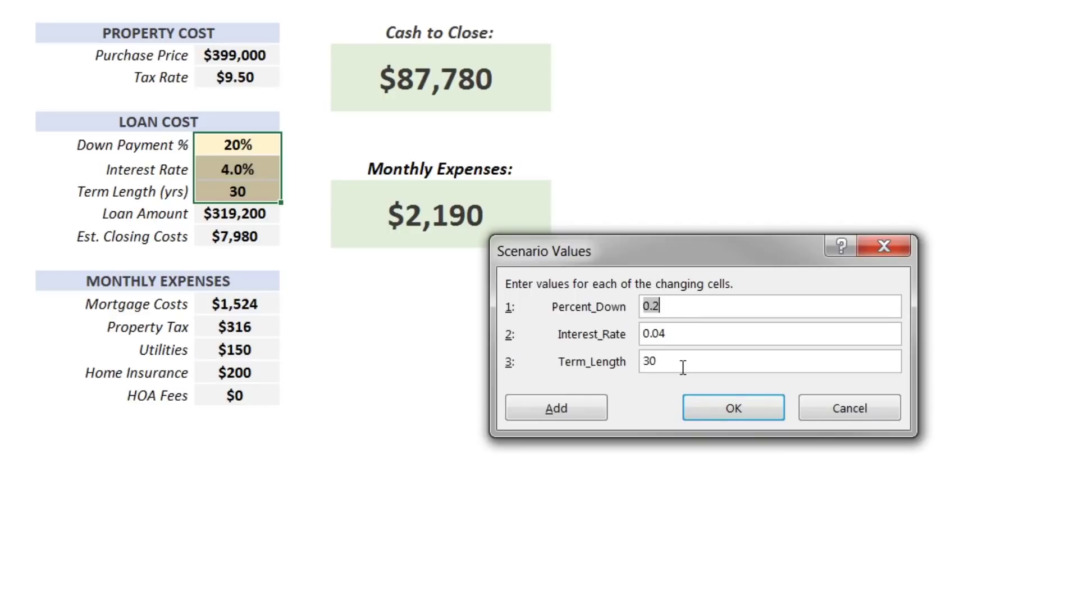
# Save the scenario with Percent_Down 20%, Interest_Rate 5% and the 30-year term
pyautogui.click(687, 303)
pyautogui.write('20%')
pyautogui.press('Tab')
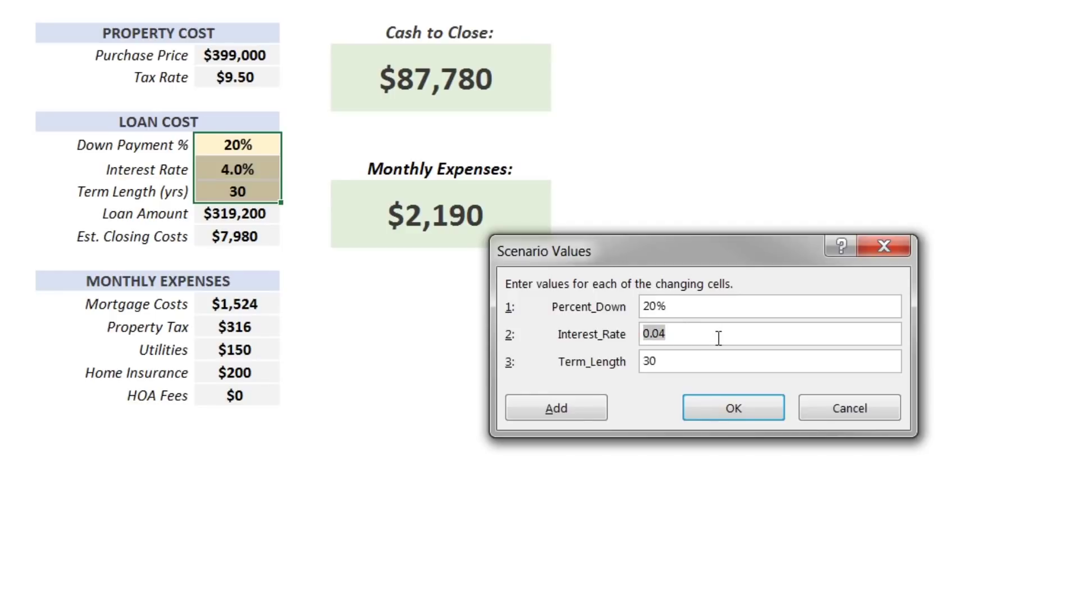
pyautogui.write('5%')
pyautogui.click(734, 409)
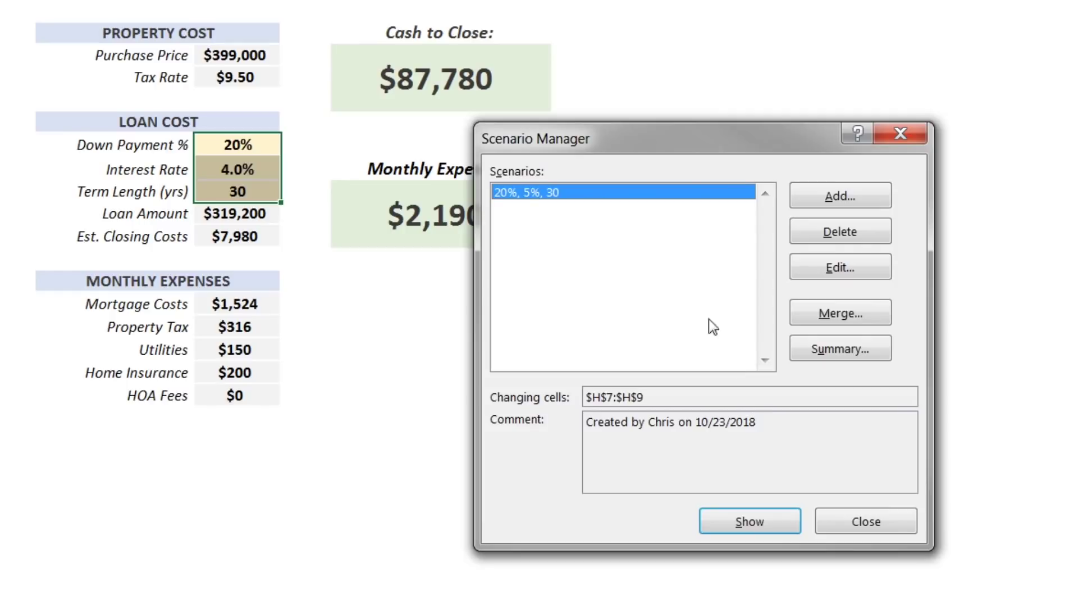
# Show the '20%, 5%, 30' scenario, giving 5.0% interest and $1,714 mortgage costs
pyautogui.click(747, 521)
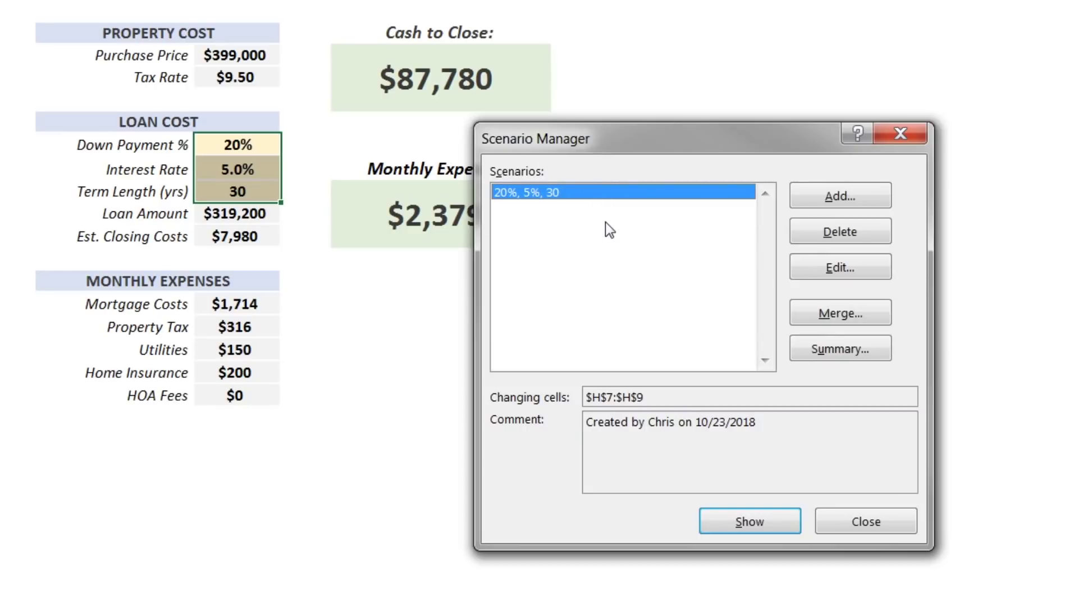
# Add scenario '20%, 4%, 15' with values 20%, 4% and 15 years
pyautogui.click(834, 194)
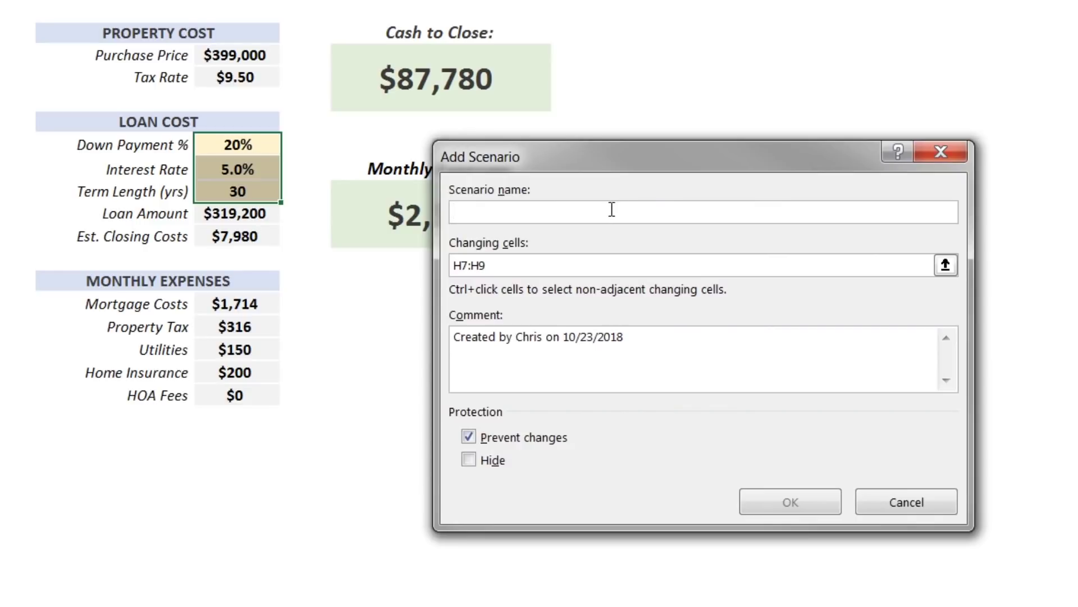
pyautogui.write('20%')
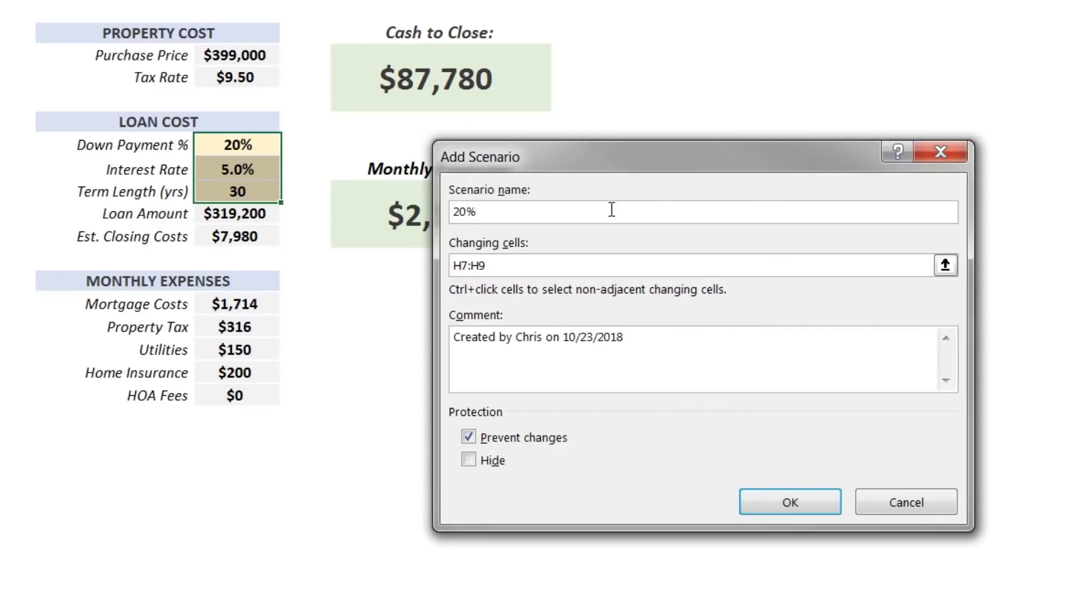
pyautogui.write(', 4%, 15')
pyautogui.click(786, 506)
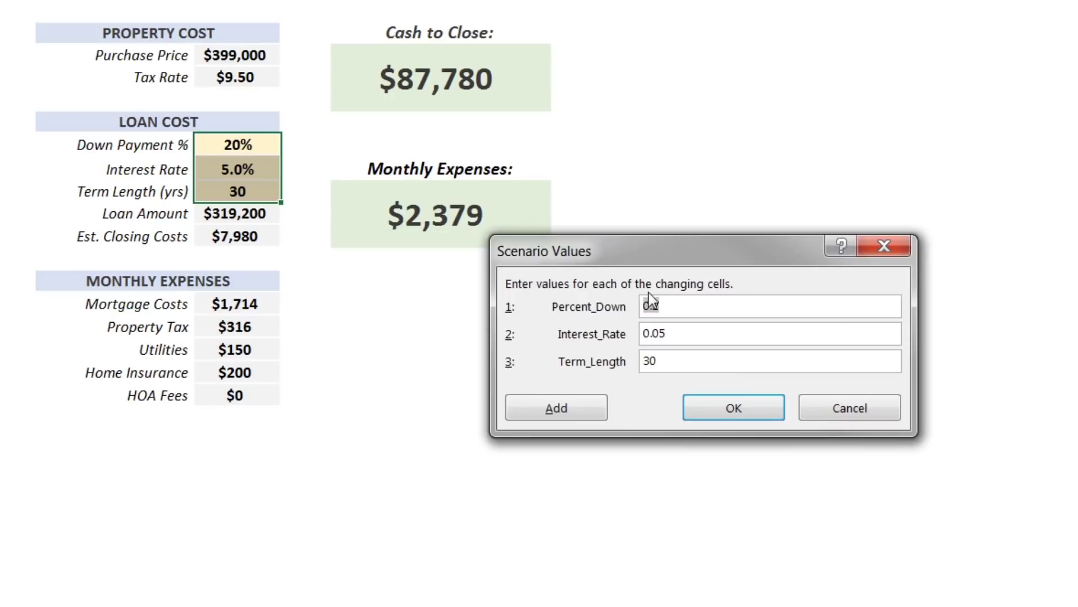
pyautogui.write('20%')
pyautogui.press('Tab')
pyautogui.write('4%')
pyautogui.press('Tab')
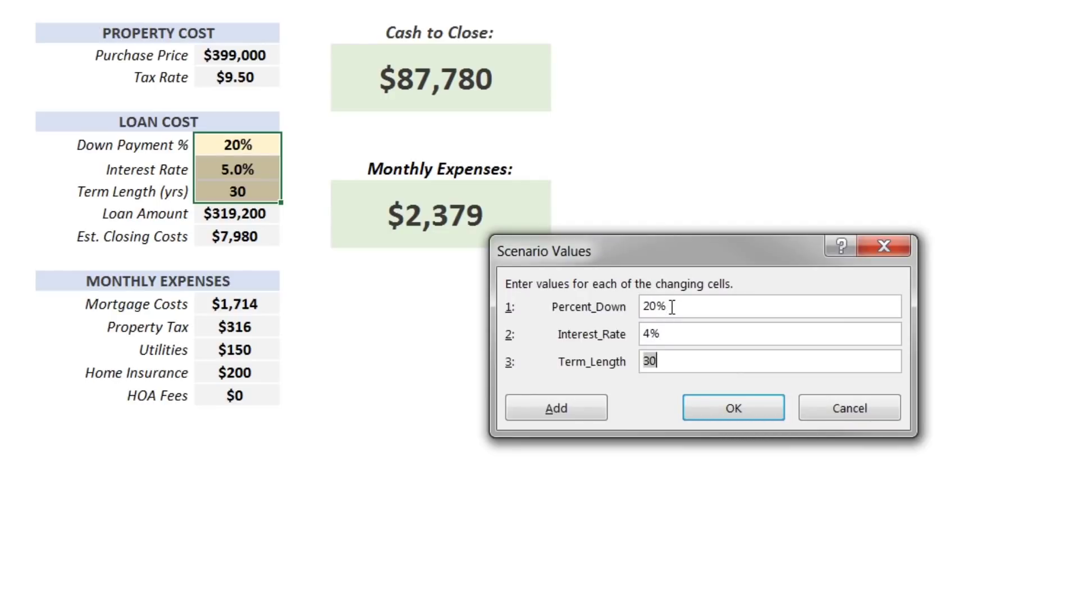
pyautogui.write('15')
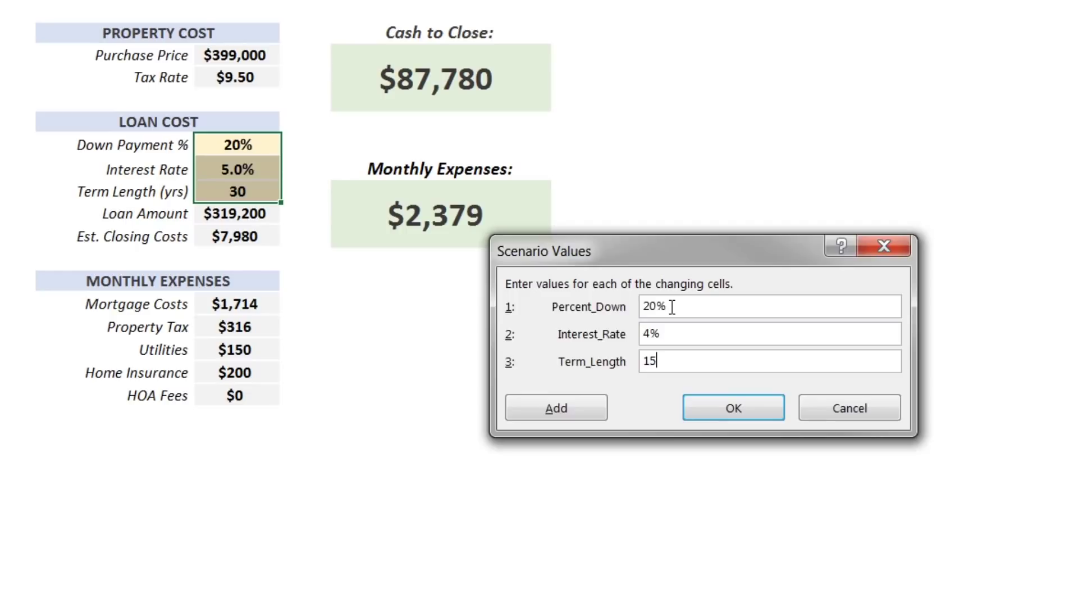
pyautogui.click(724, 403)
pyautogui.click(808, 197)
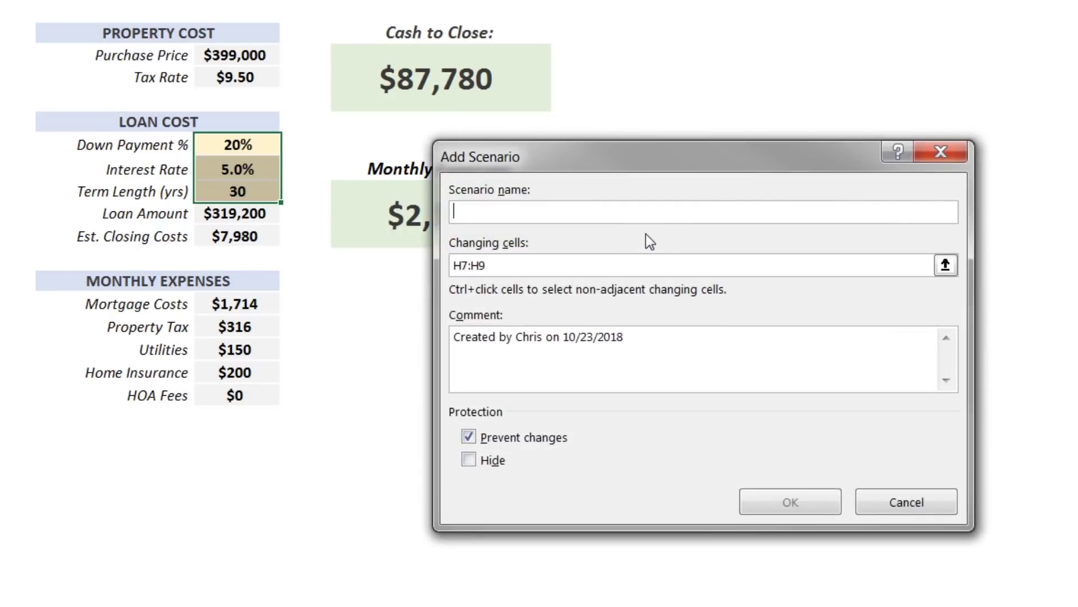
# Save scenario '10%, 5%, 30' with values 10%, 5% and 30 years
pyautogui.write('10%')
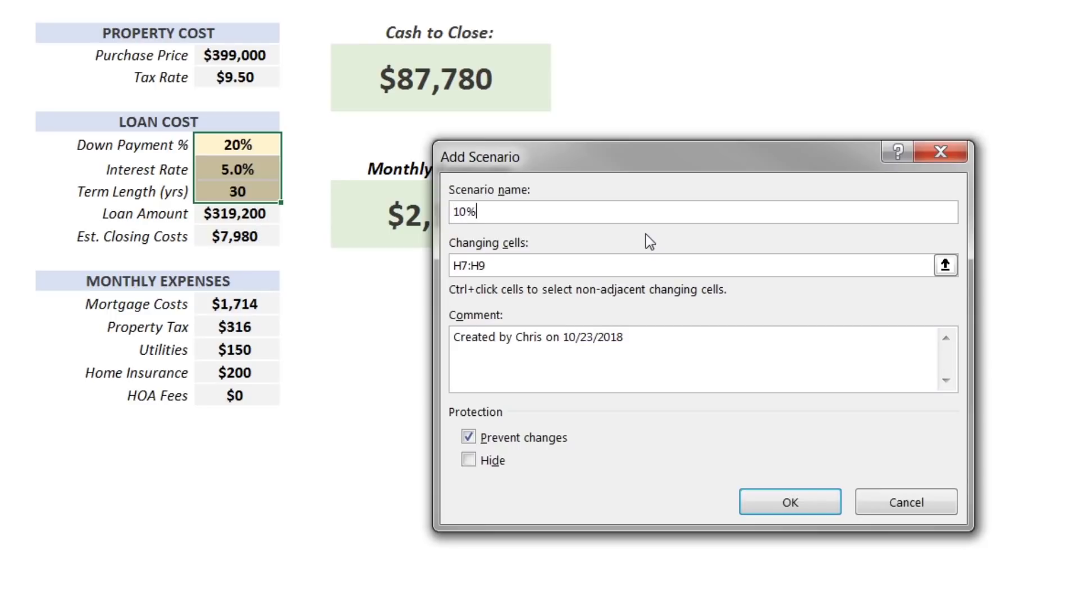
pyautogui.write(', 5%, 30')
pyautogui.click(803, 501)
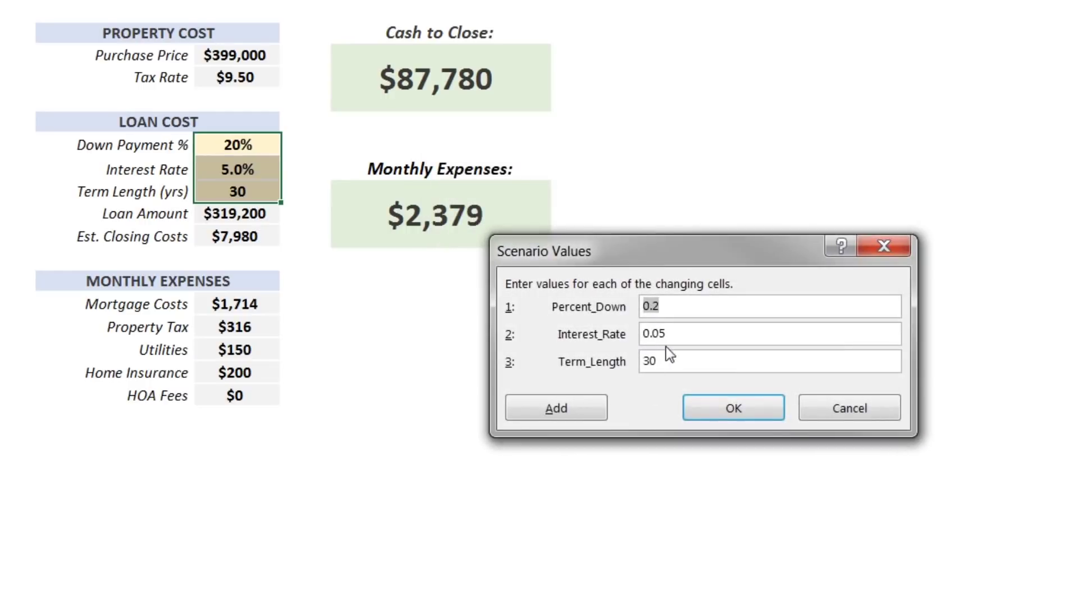
pyautogui.write('10%')
pyautogui.moveTo(688, 334); pyautogui.dragTo(607, 335)
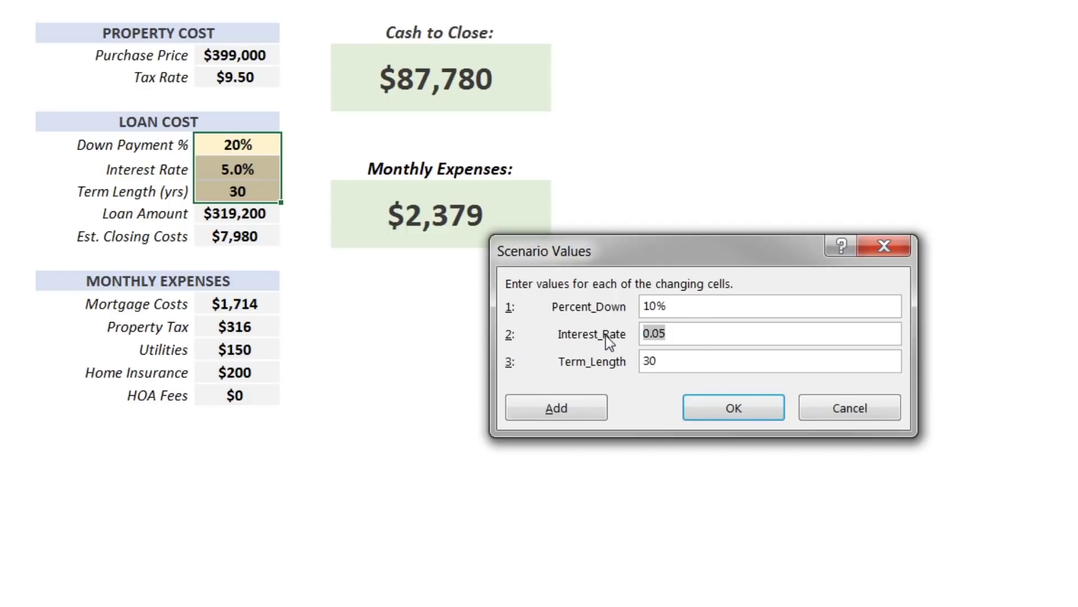
pyautogui.write('5%')
pyautogui.click(726, 408)
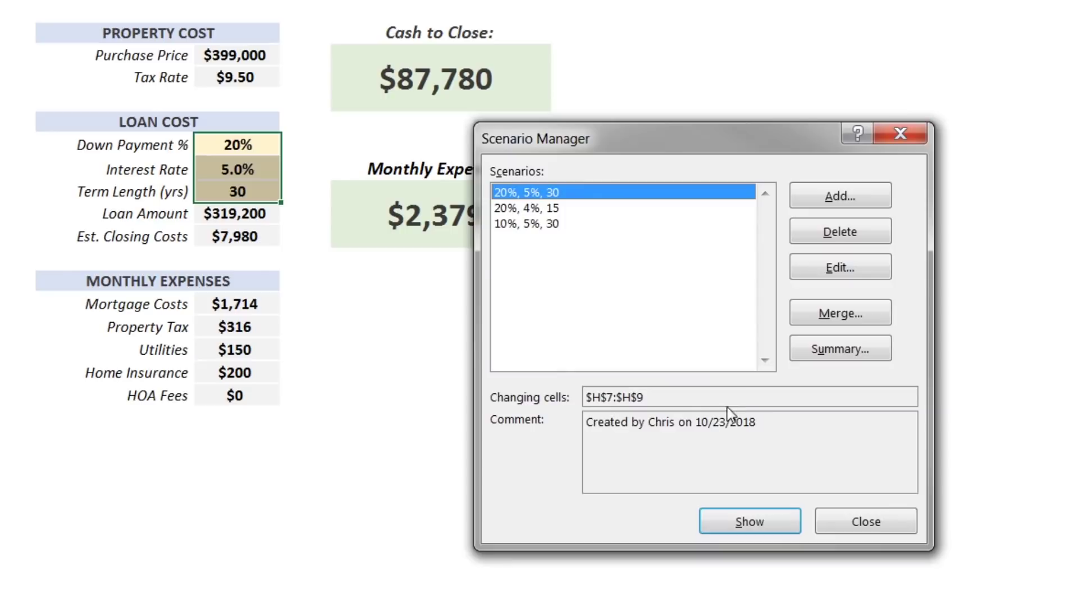
# Save scenario '10%, 4%, 15' with values 10%, 4% and 15 years, uncovering Monthly Expenses
pyautogui.click(842, 198)
pyautogui.write('1')
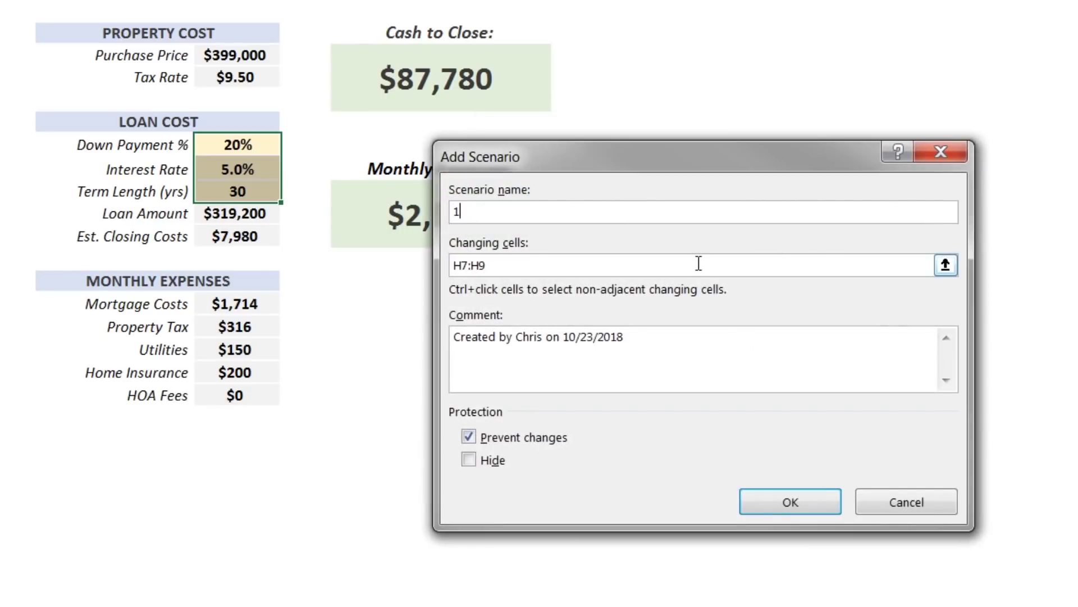
pyautogui.write('0%, 4%, 15')
pyautogui.click(793, 499)
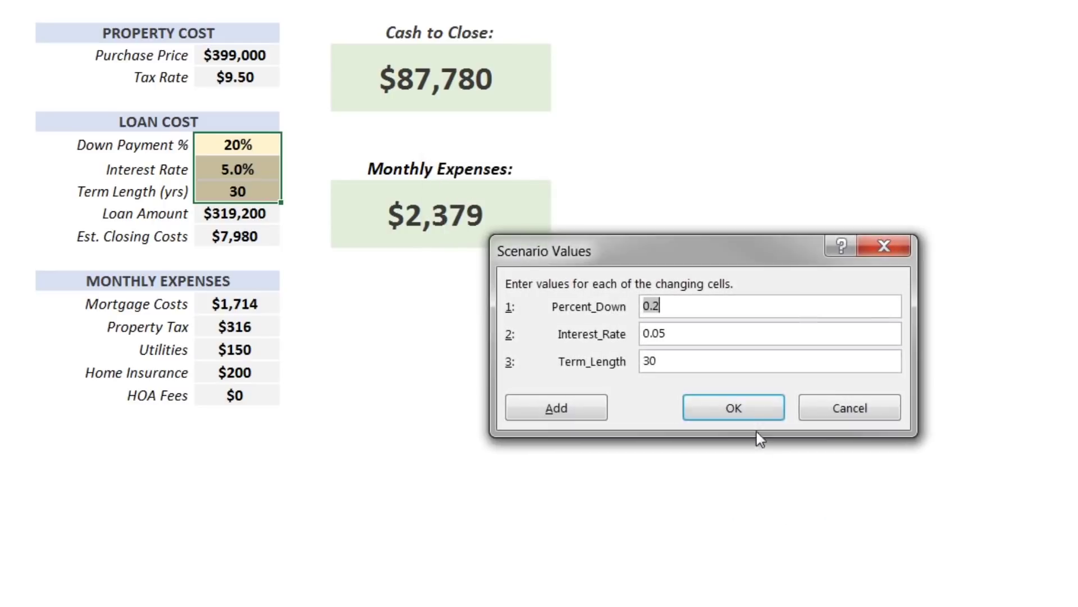
pyautogui.write('10%')
pyautogui.press('Tab')
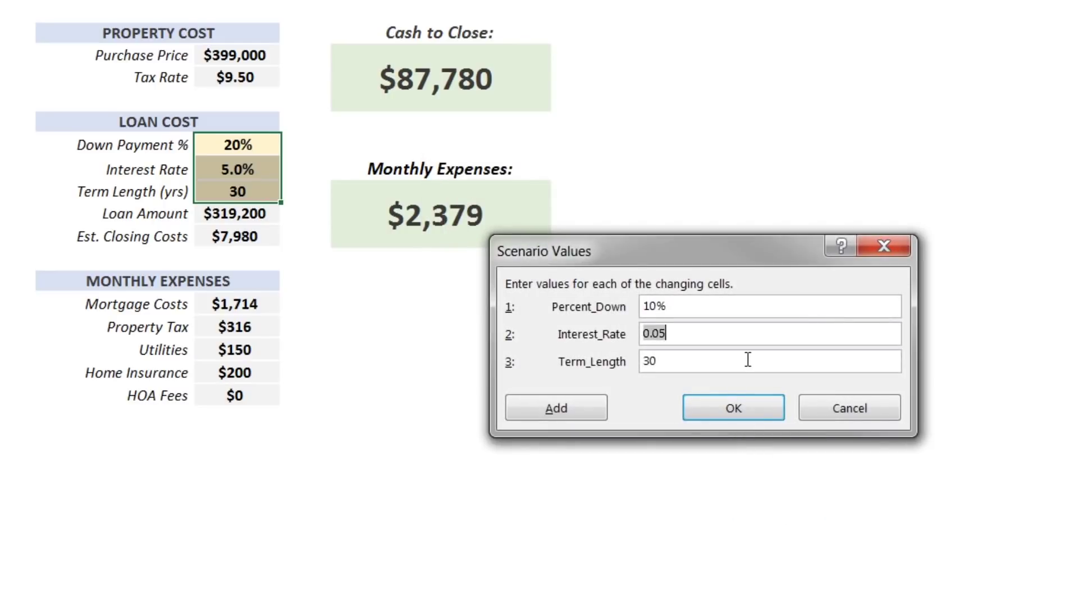
pyautogui.write('4%')
pyautogui.press('Tab')
pyautogui.write('15')
pyautogui.click(737, 407)
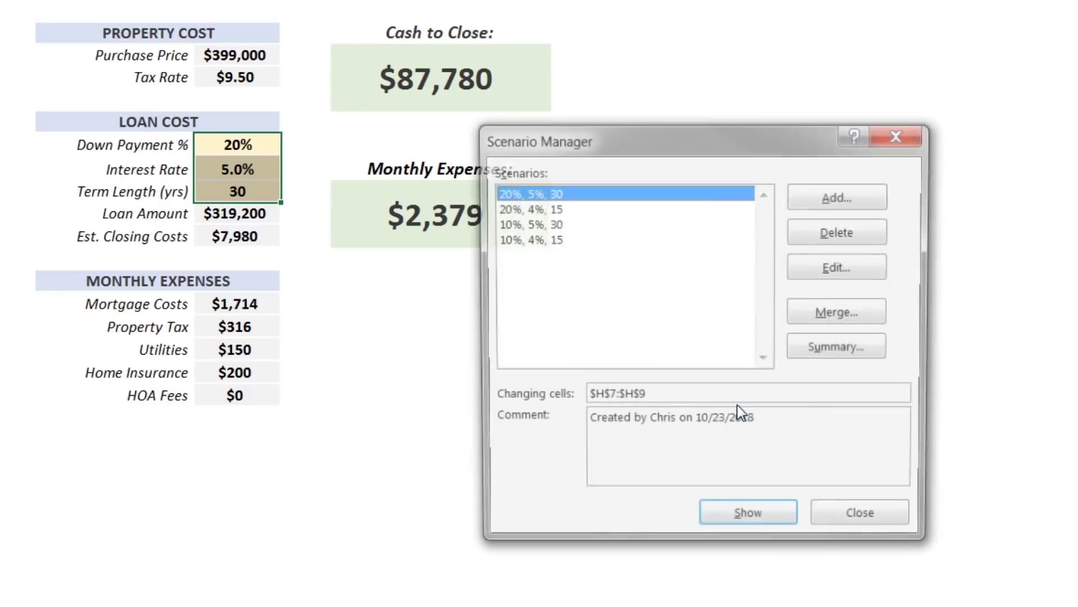
pyautogui.moveTo(584, 138); pyautogui.dragTo(686, 52)
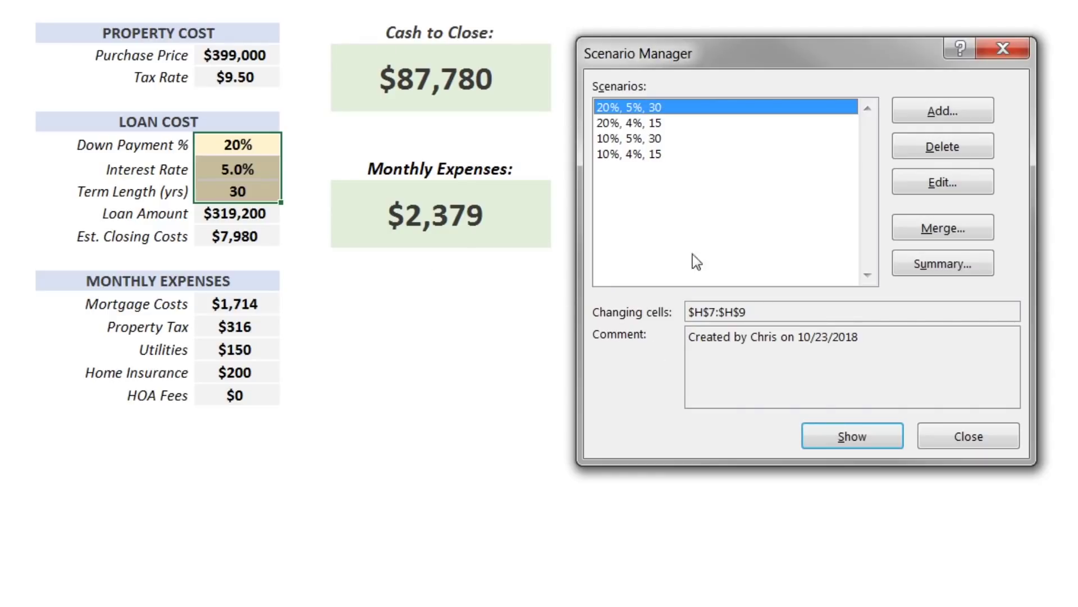
# Show each scenario in turn, ending on '20%, 4%, 15' ($3,027 monthly), then close Scenario Manager
pyautogui.click(632, 122)
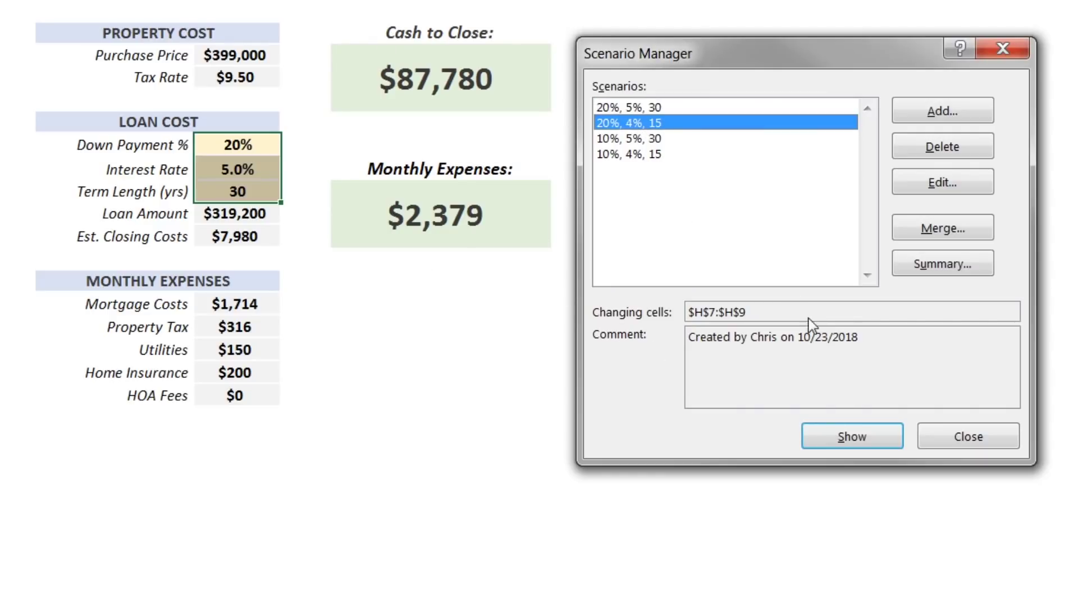
pyautogui.click(855, 435)
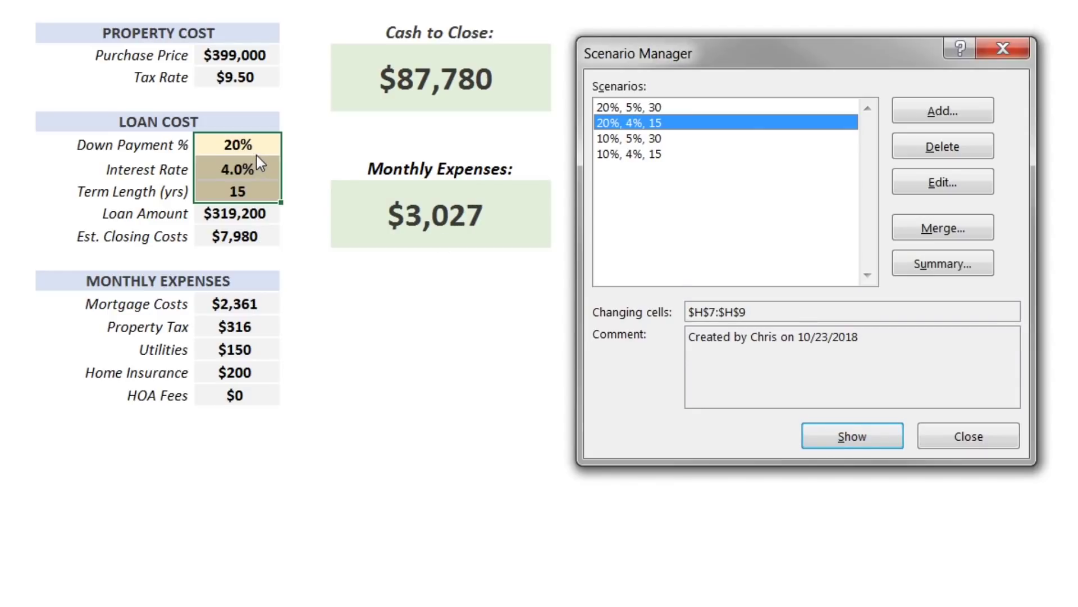
pyautogui.click(656, 138)
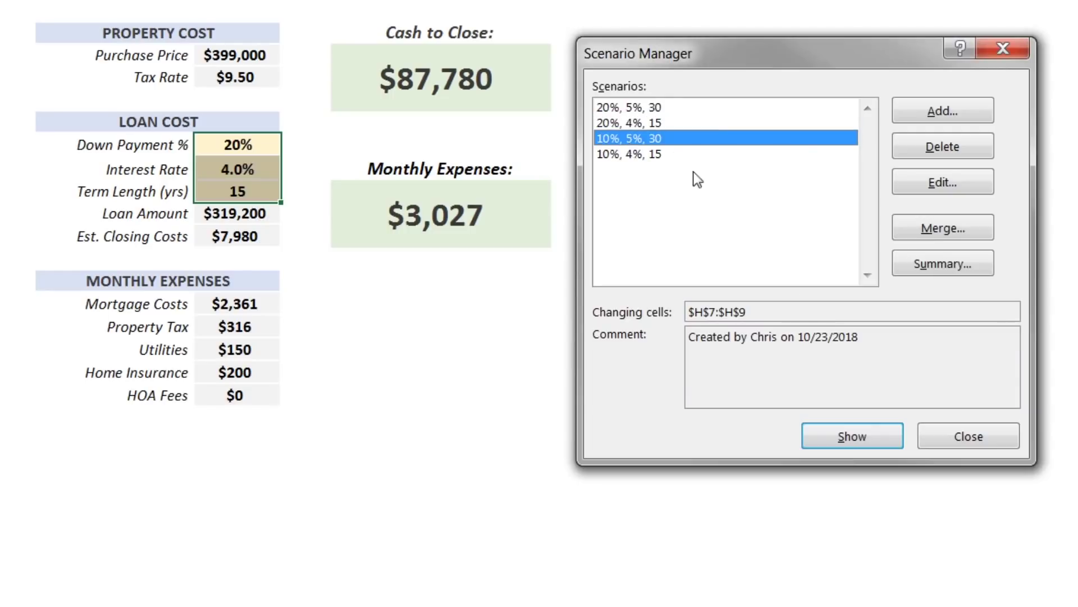
pyautogui.click(846, 434)
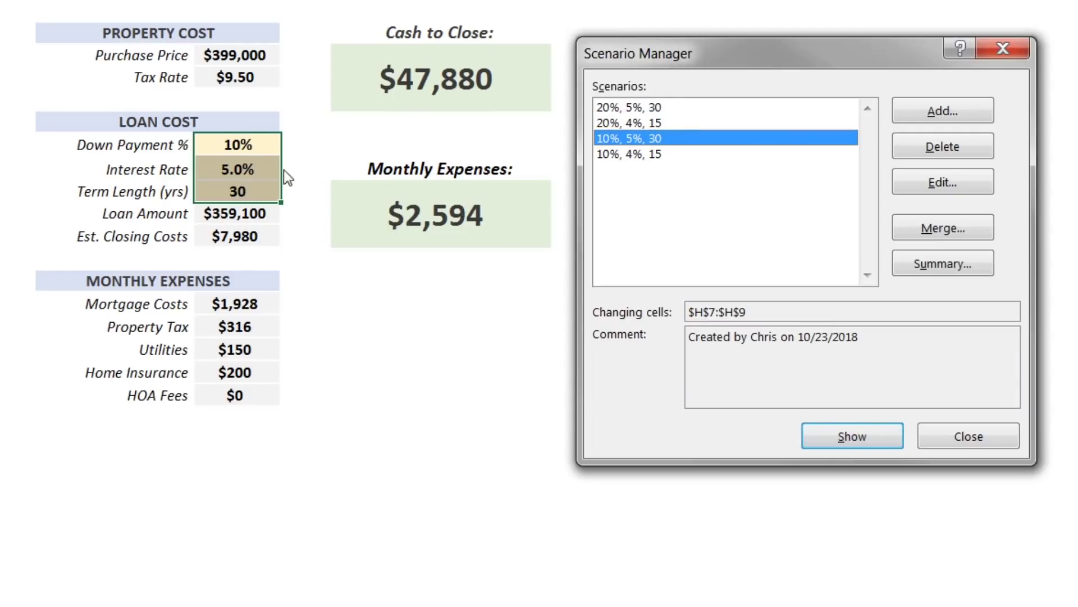
pyautogui.click(621, 154)
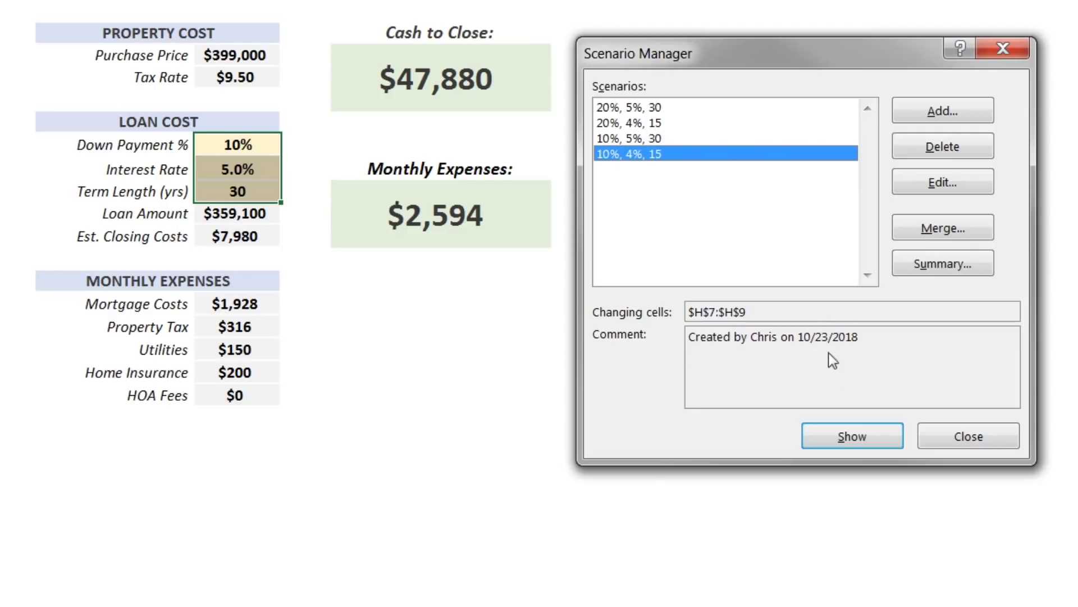
pyautogui.click(844, 438)
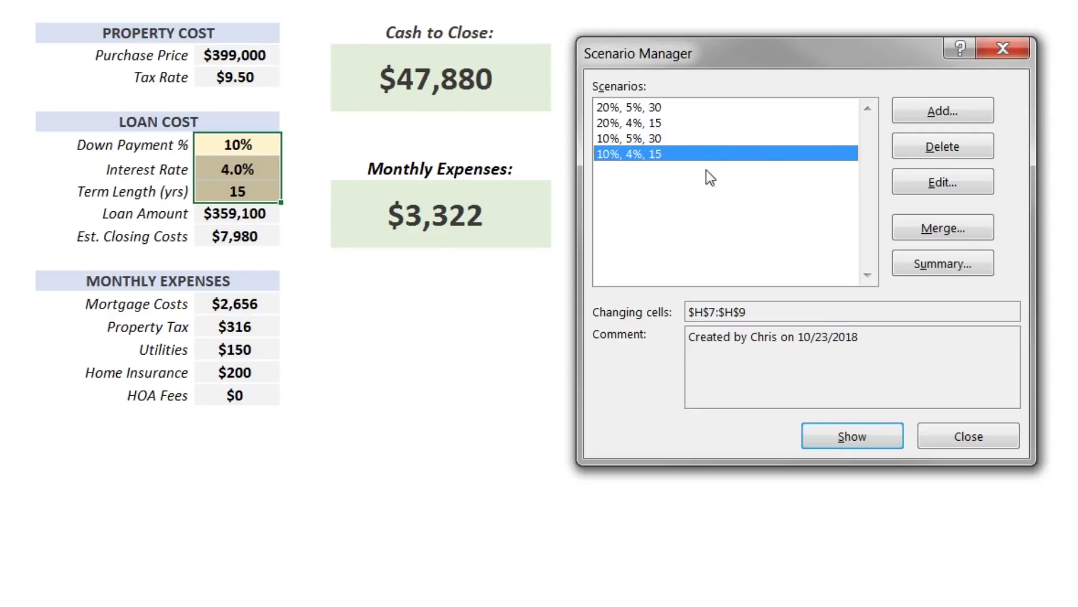
pyautogui.click(674, 124)
pyautogui.click(850, 429)
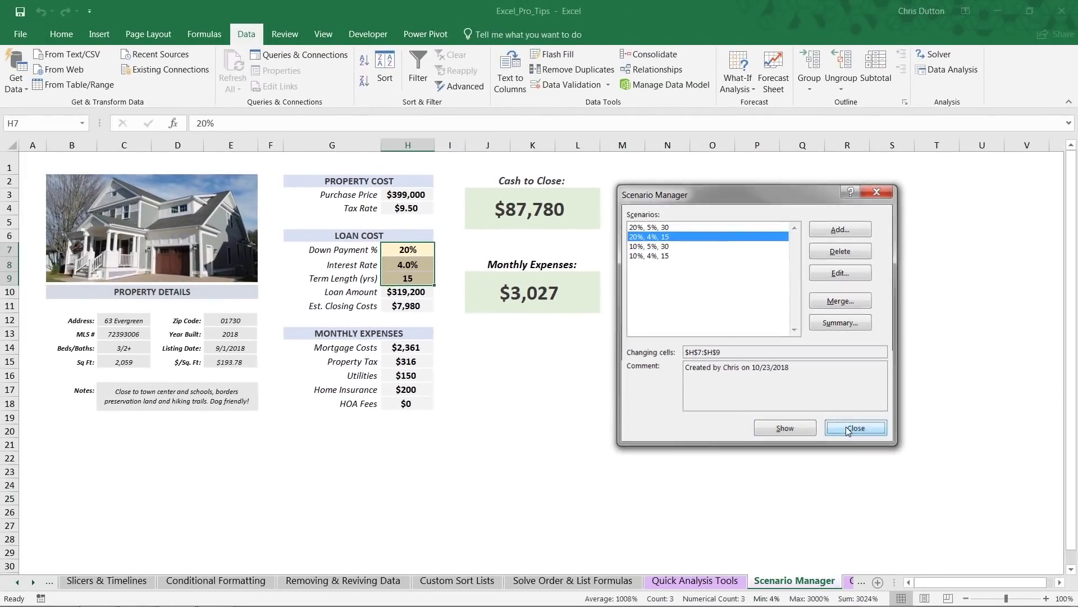
pyautogui.click(857, 428)
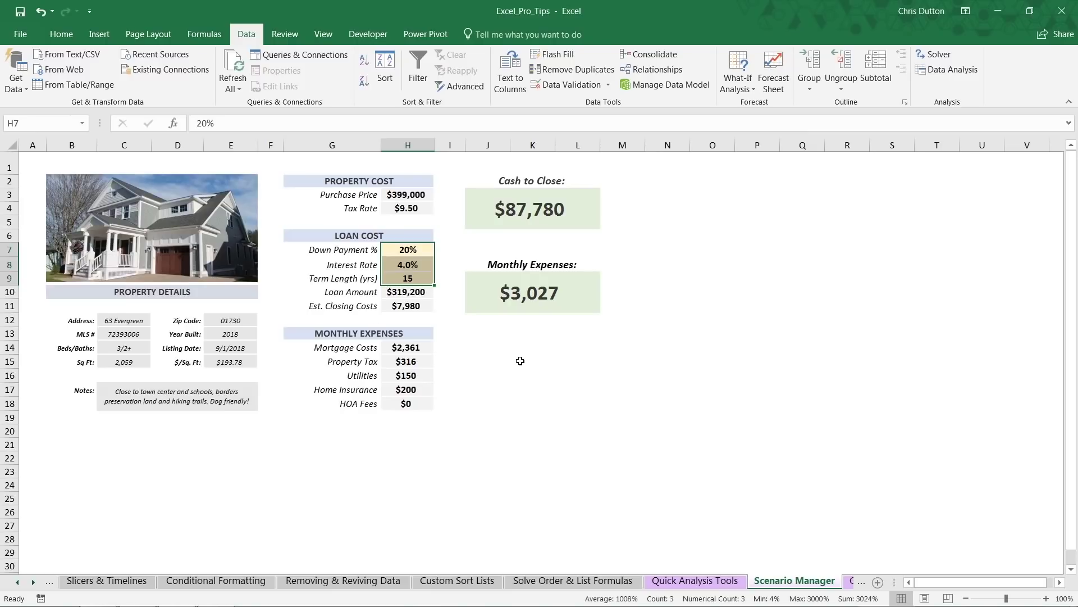